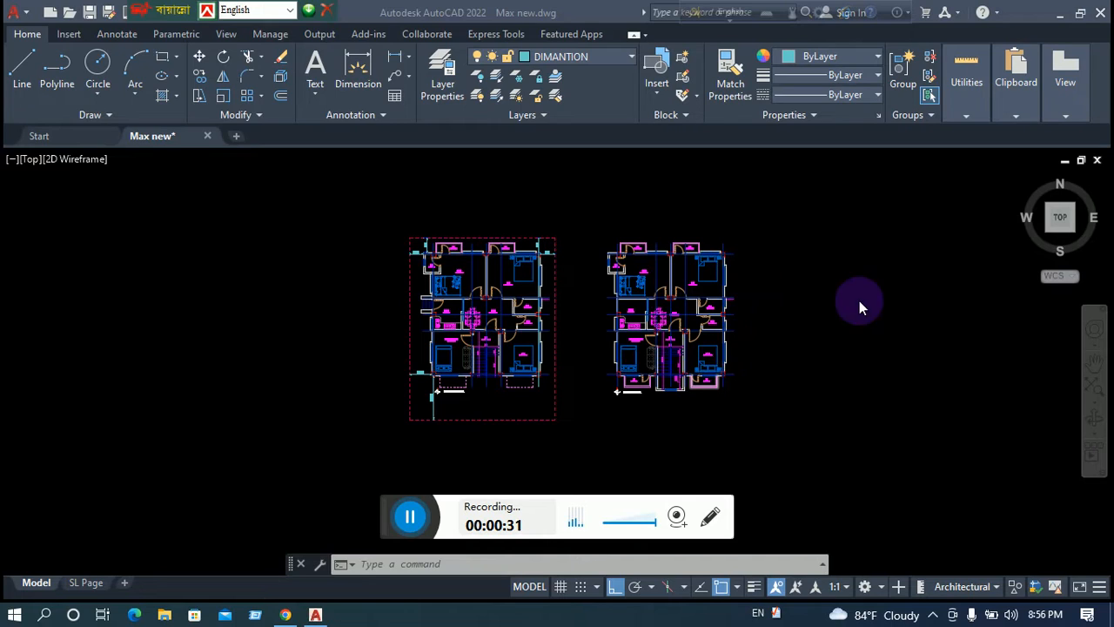
Open the layer properties list and review the layers' colors, lineweights and plot settings
left_click(648, 211)
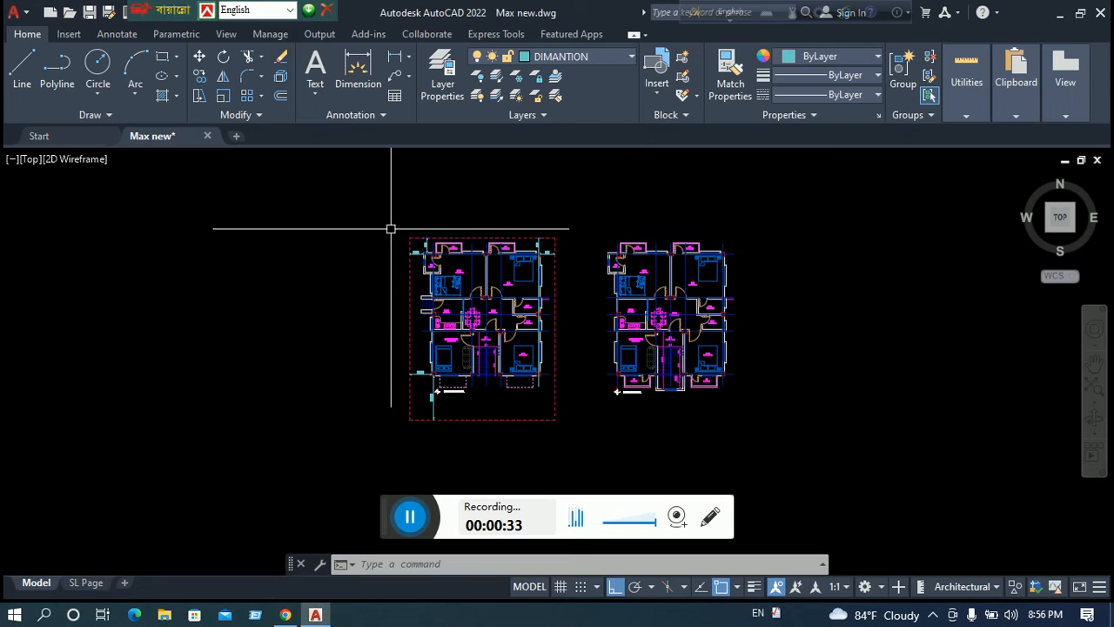
middle_click_drag(359, 222, 330, 218)
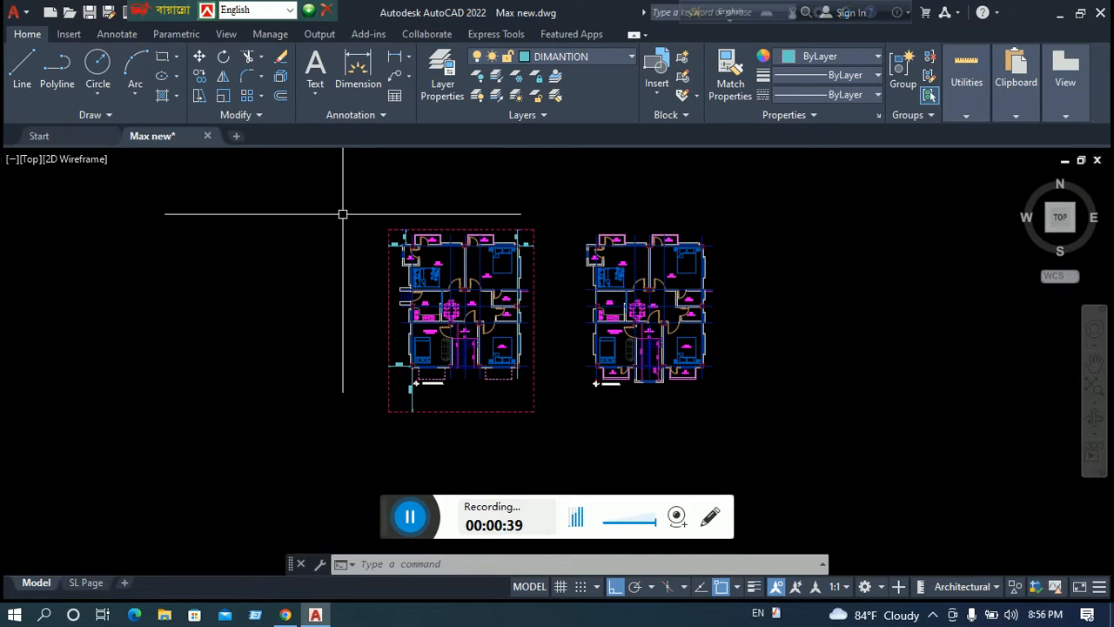
left_click(445, 83)
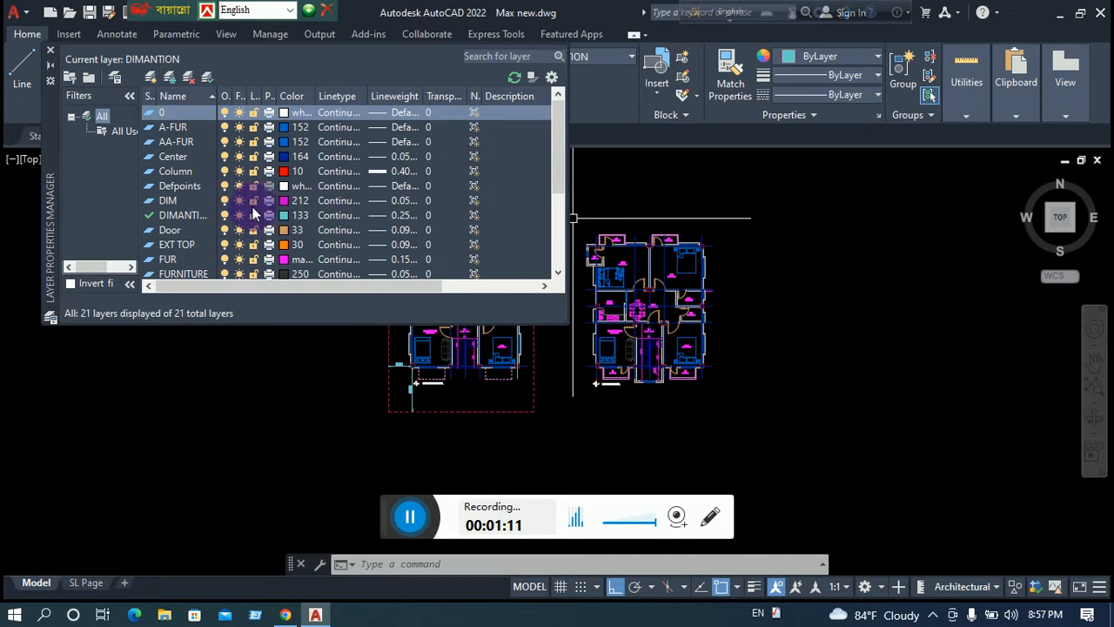
scroll(237, 247, "down", 1)
scroll(237, 247, "up", 1)
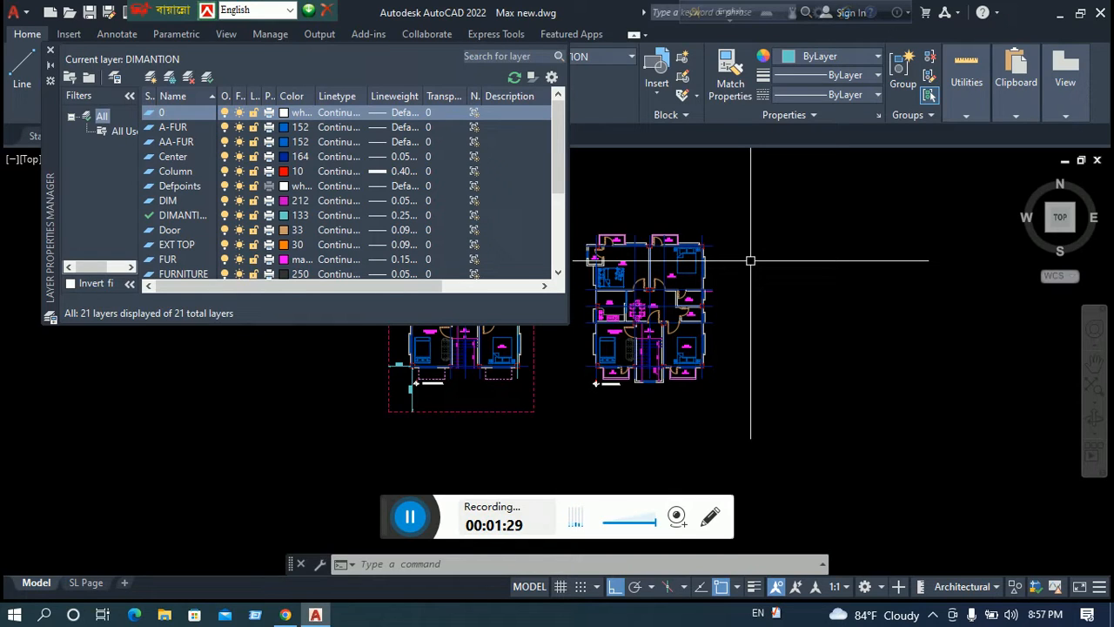
mouse_move(749, 258)
middle_mouse_down()
mouse_move(832, 271)
mouse_move(854, 291)
middle_mouse_up()
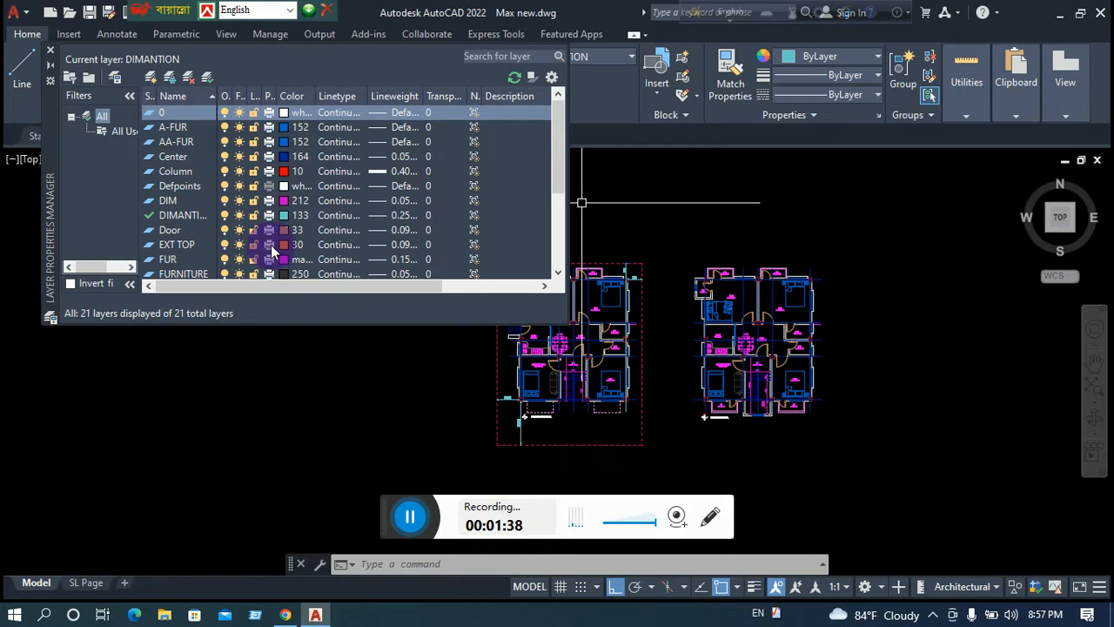
Inspect the color choices for layer A-FUR, keep its color, and close the layer properties list
left_click(266, 129)
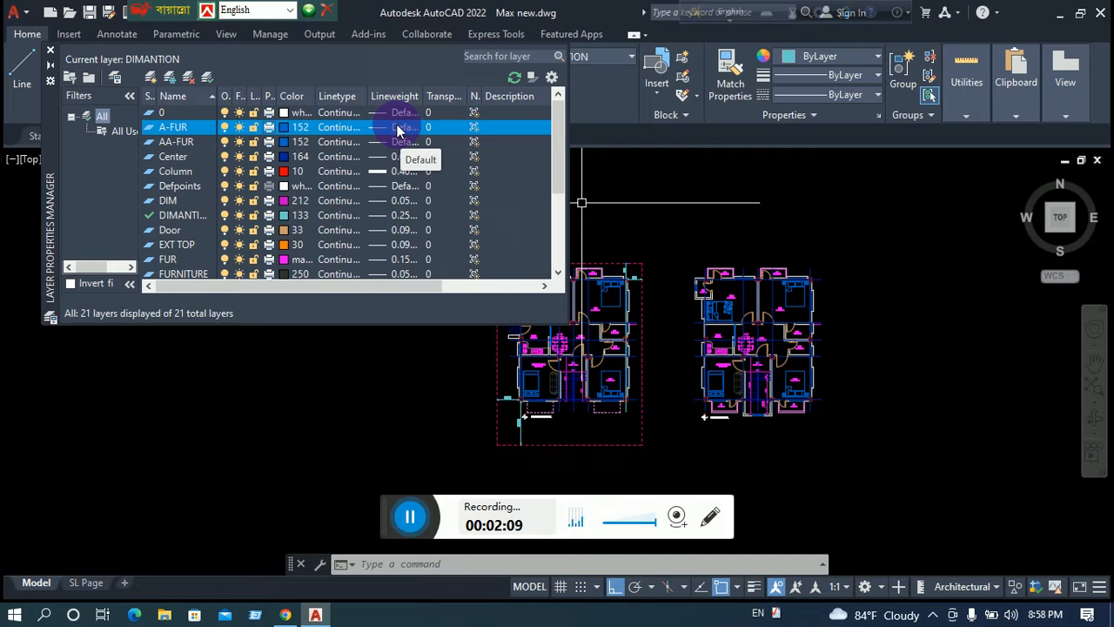
left_click(282, 128)
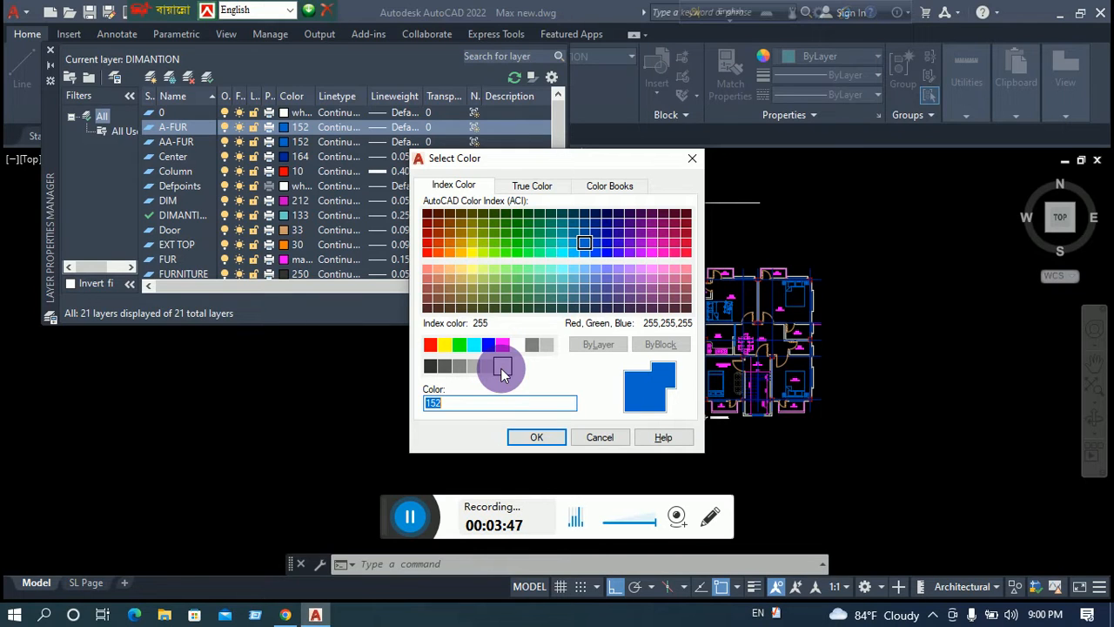
left_click_drag(570, 160, 733, 162)
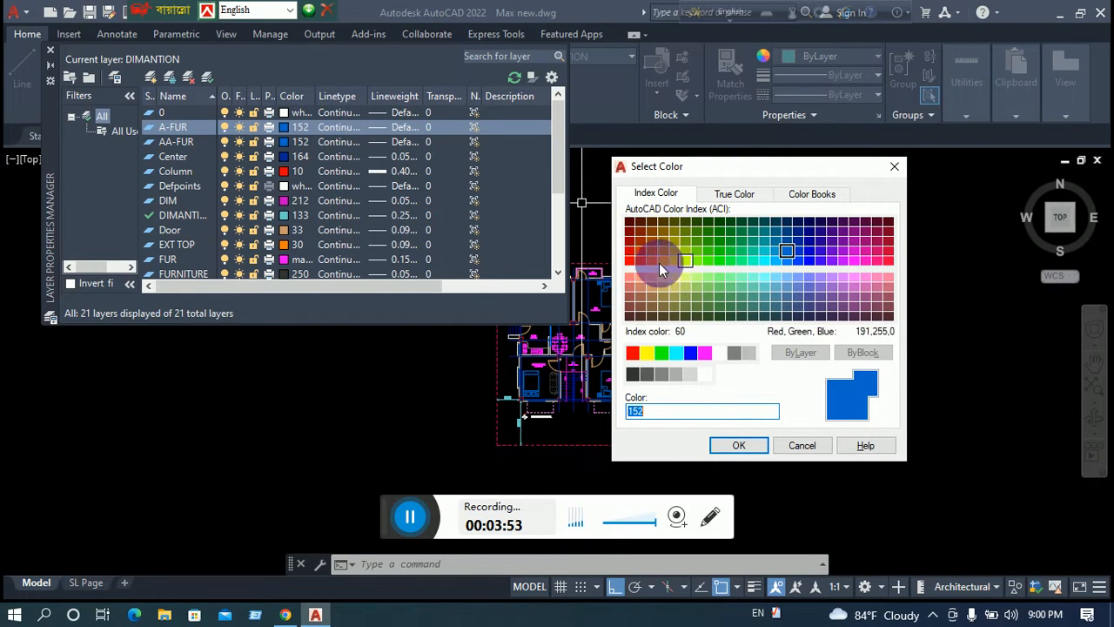
left_click(738, 445)
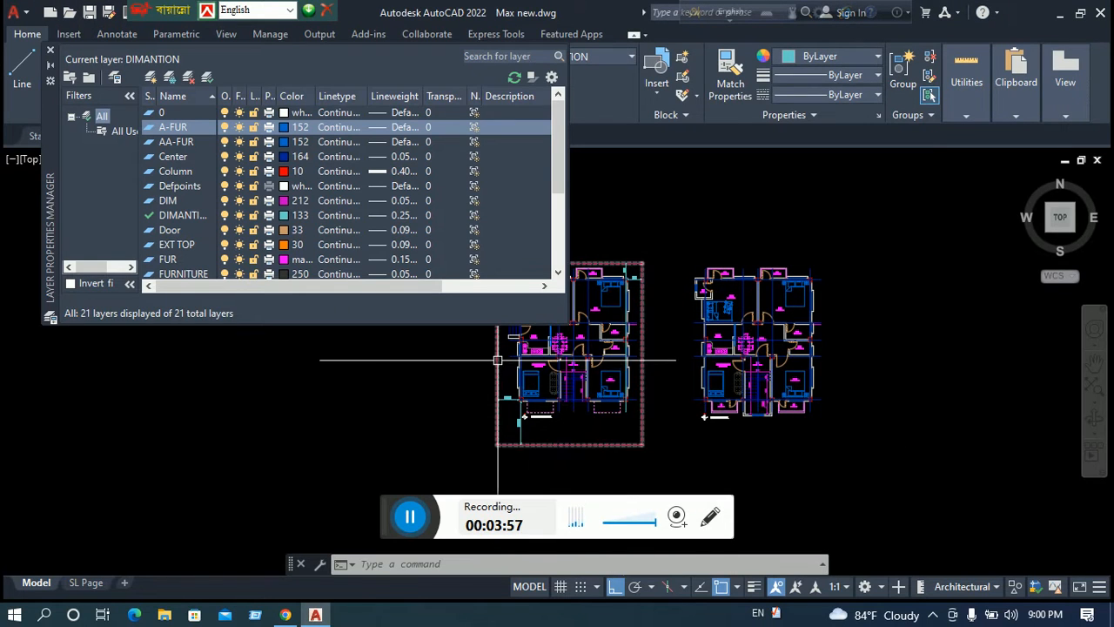
left_click(52, 51)
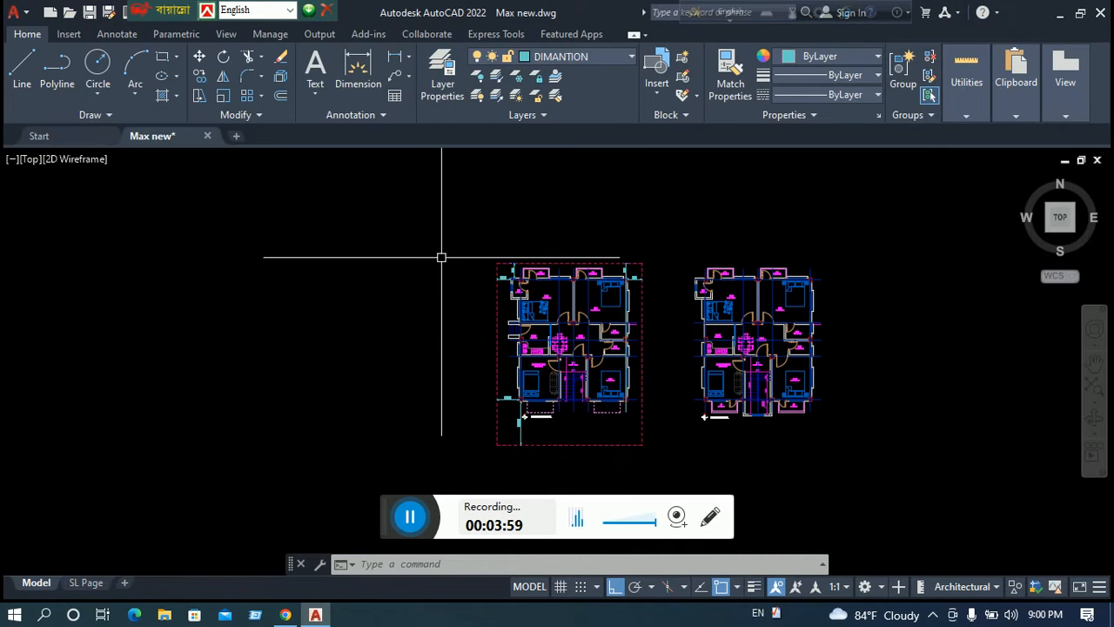
Start a plot of the model and set the plotter to AutoCAD PDF (High Quality Print).pc3
middle_click_drag(455, 299, 395, 268)
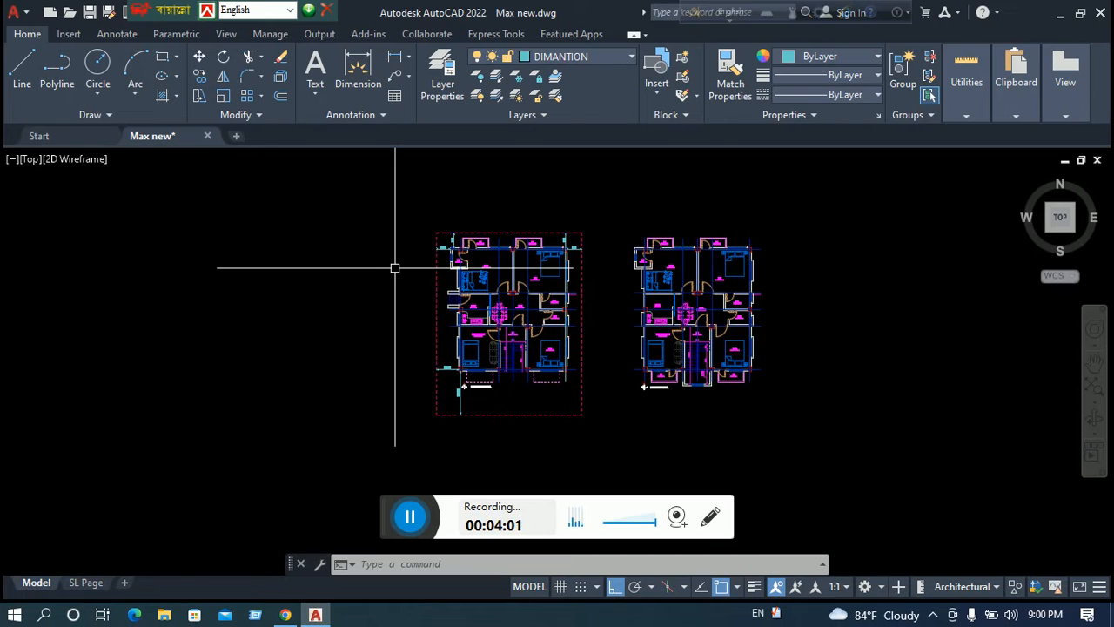
key("ctrl+p")
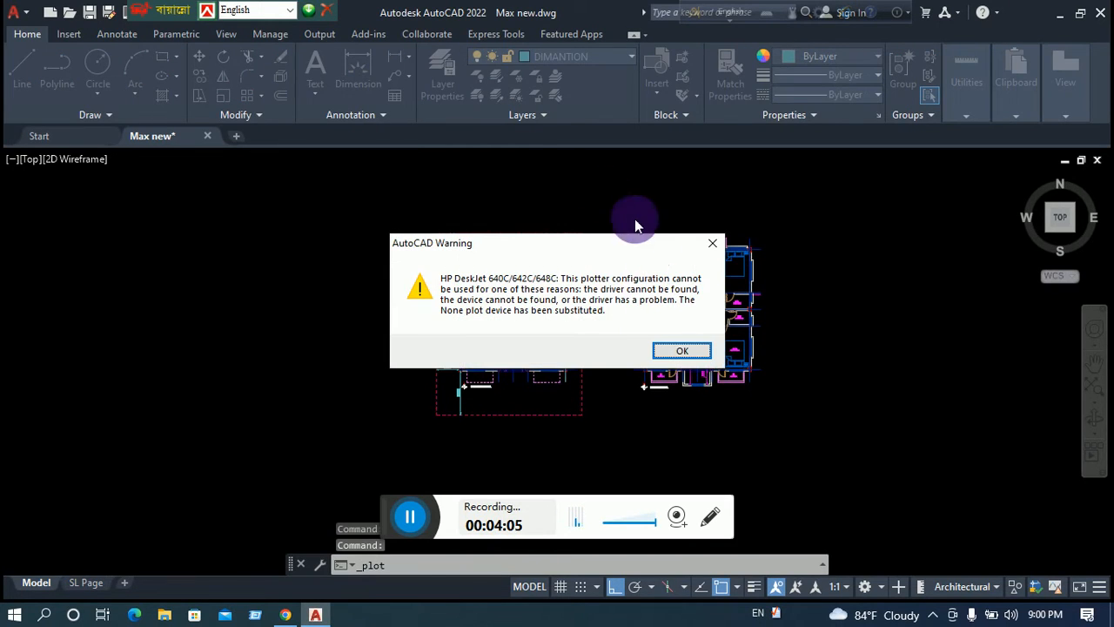
left_click(693, 353)
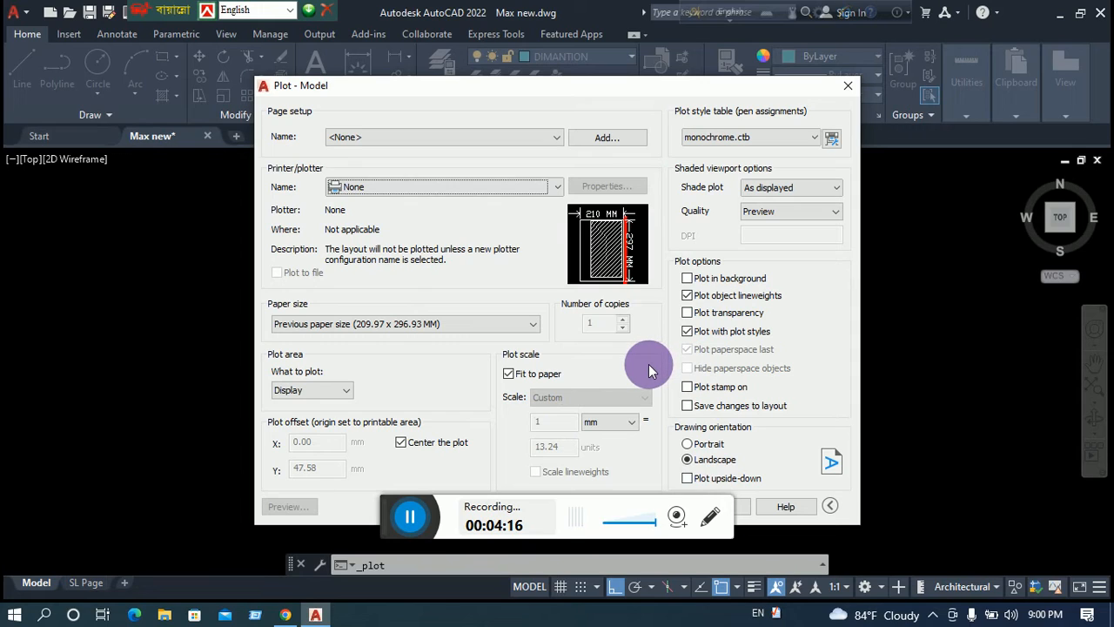
left_click(426, 137)
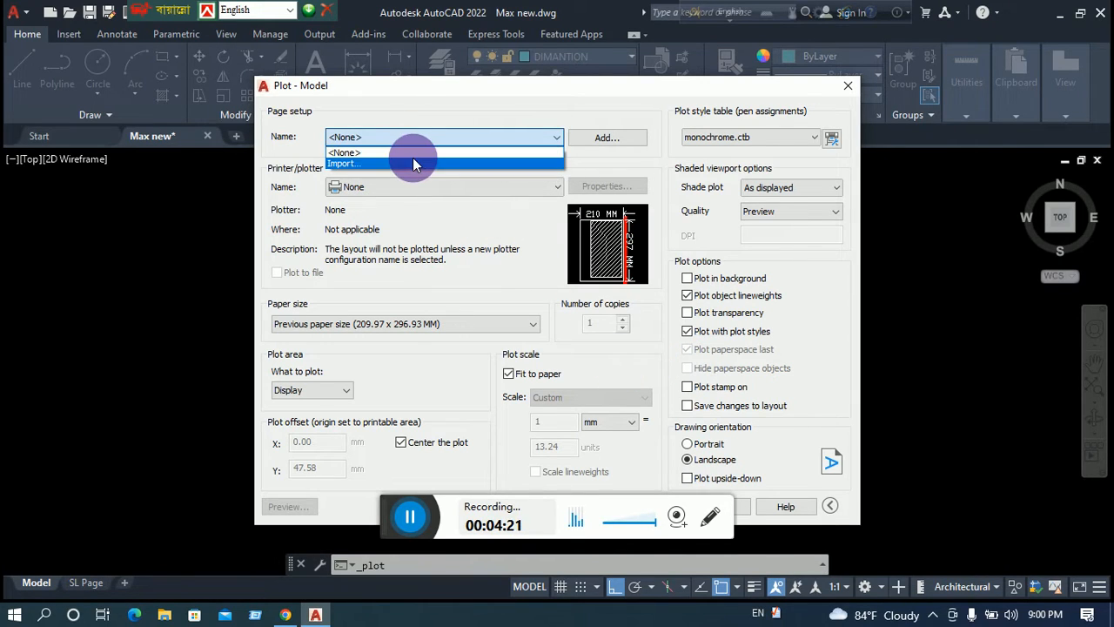
left_click(407, 187)
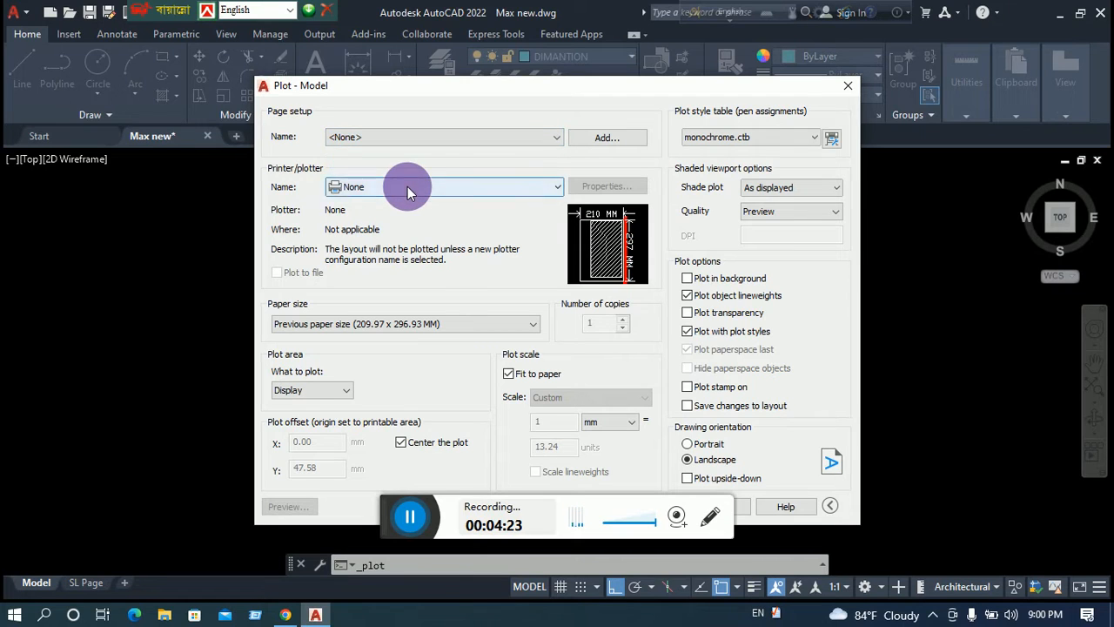
left_click(423, 187)
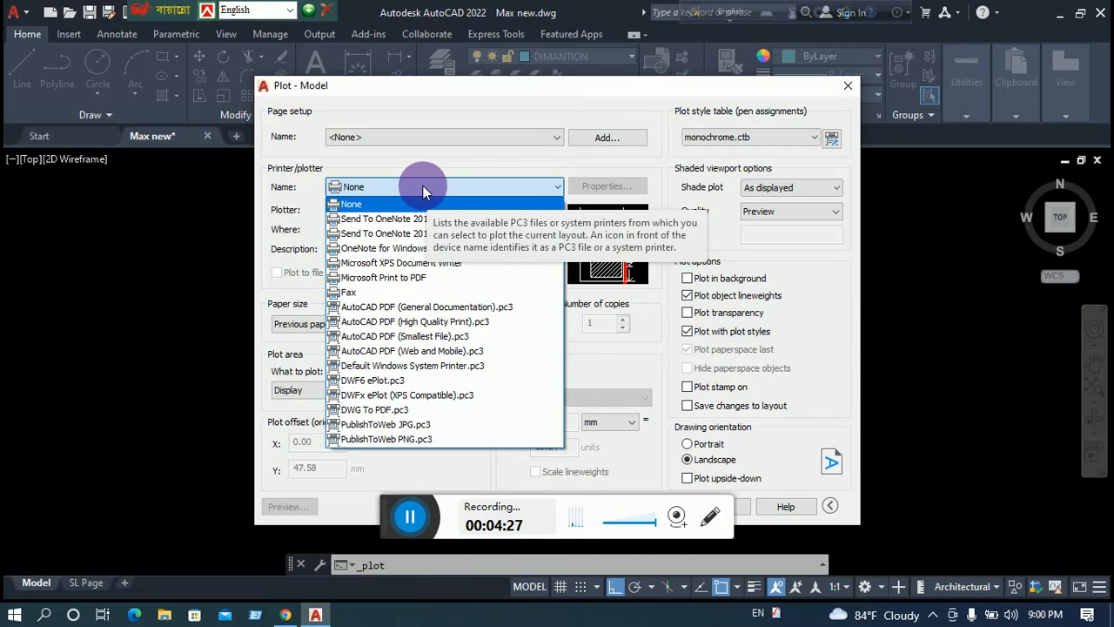
left_click(416, 324)
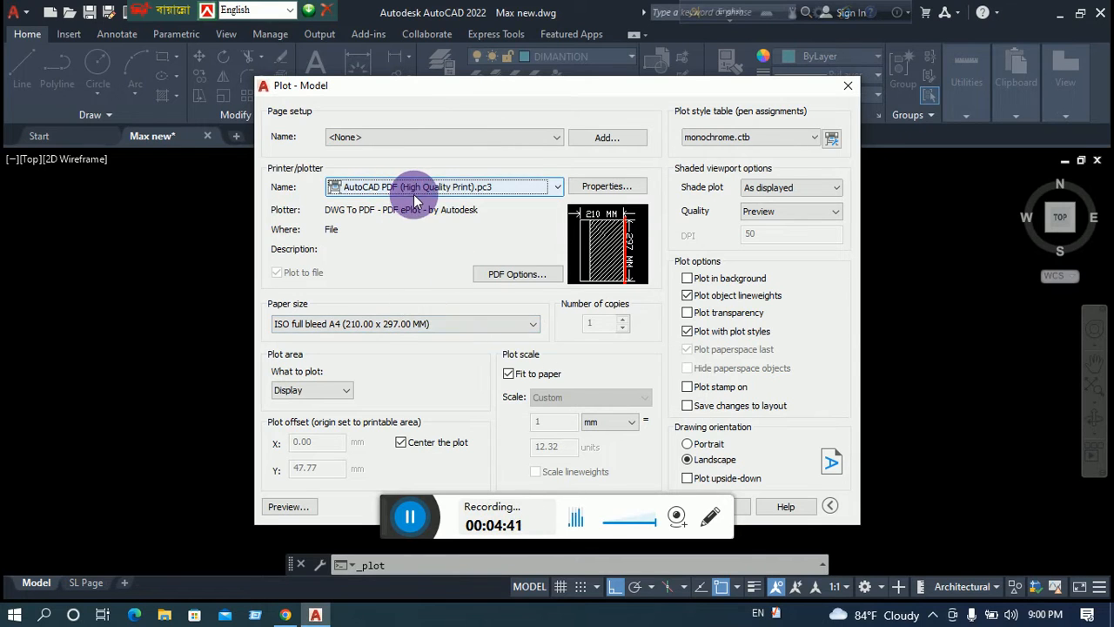
left_click(462, 187)
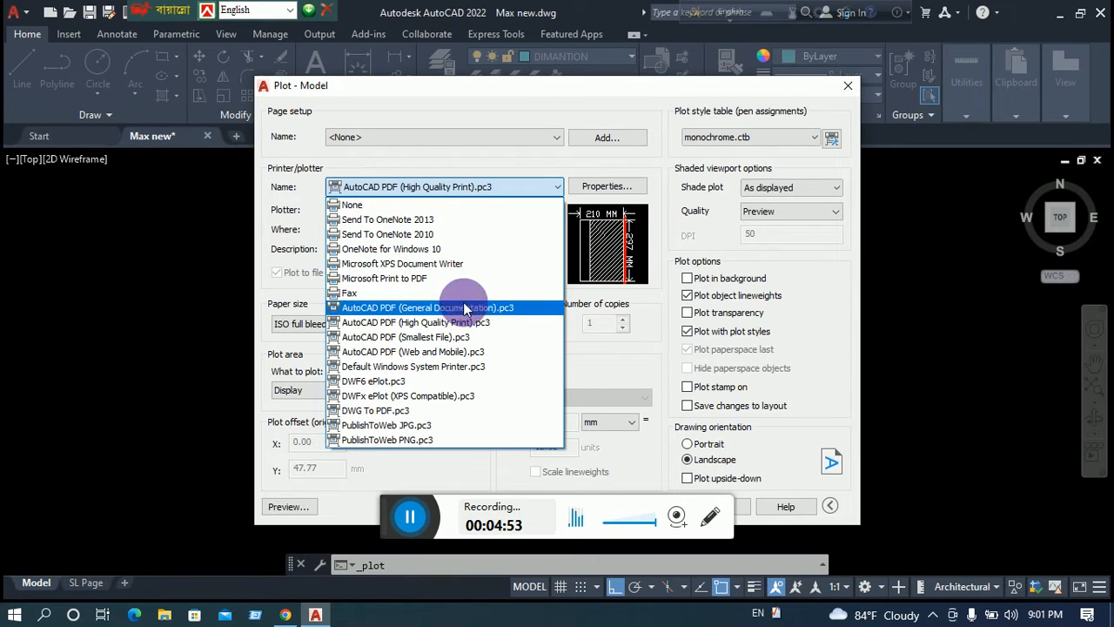
left_click(511, 186)
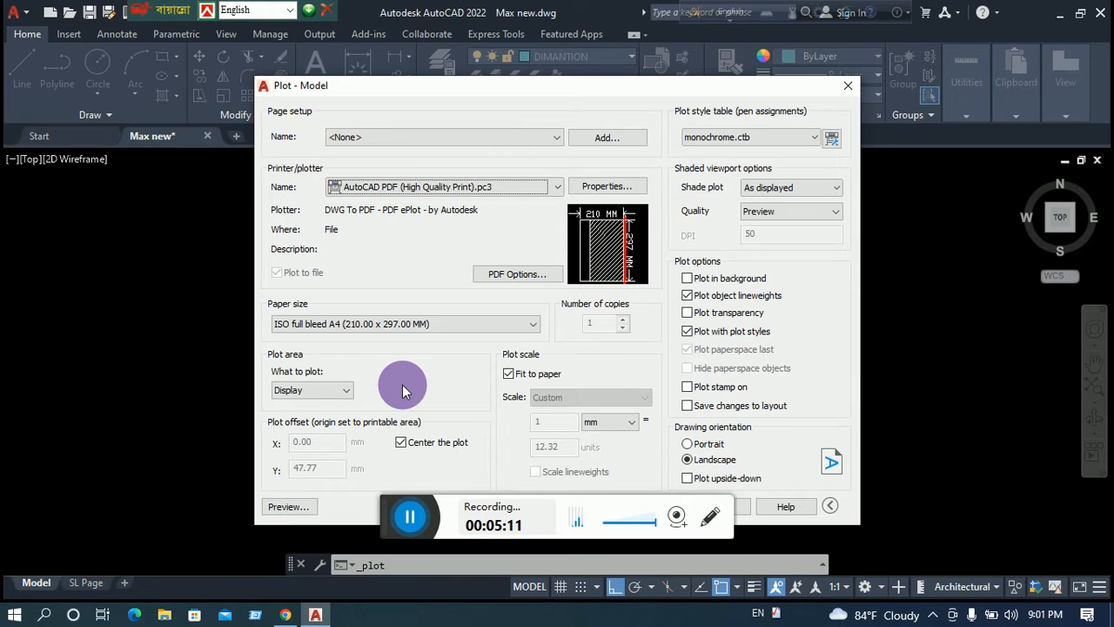
Set the plot area to a window enclosing the floor plan with the red dashed boundary
left_click(347, 392)
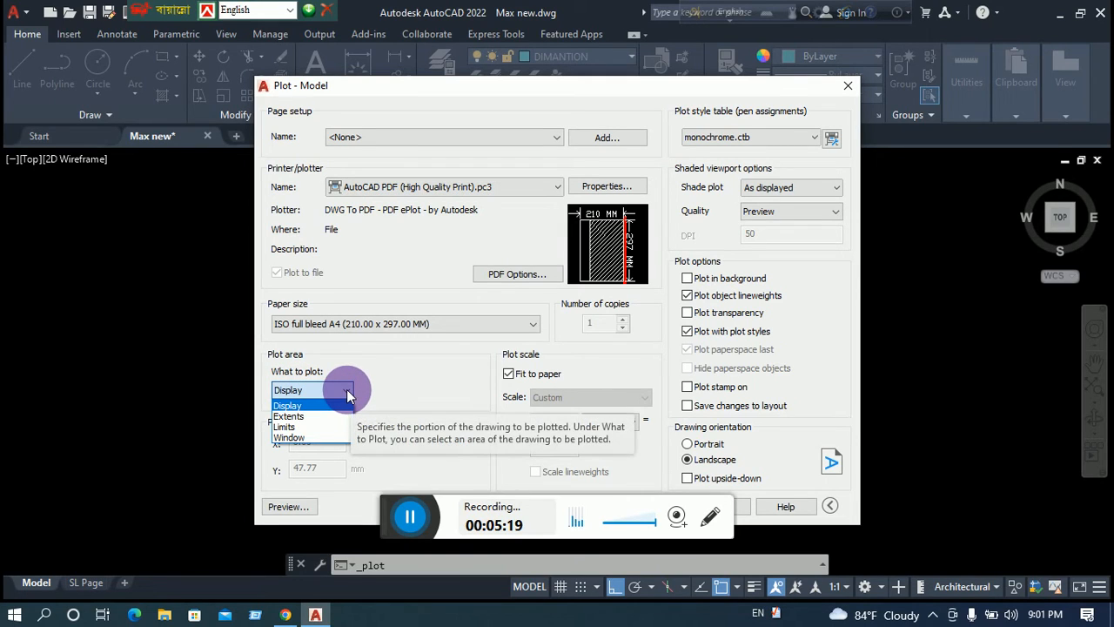
left_click(293, 437)
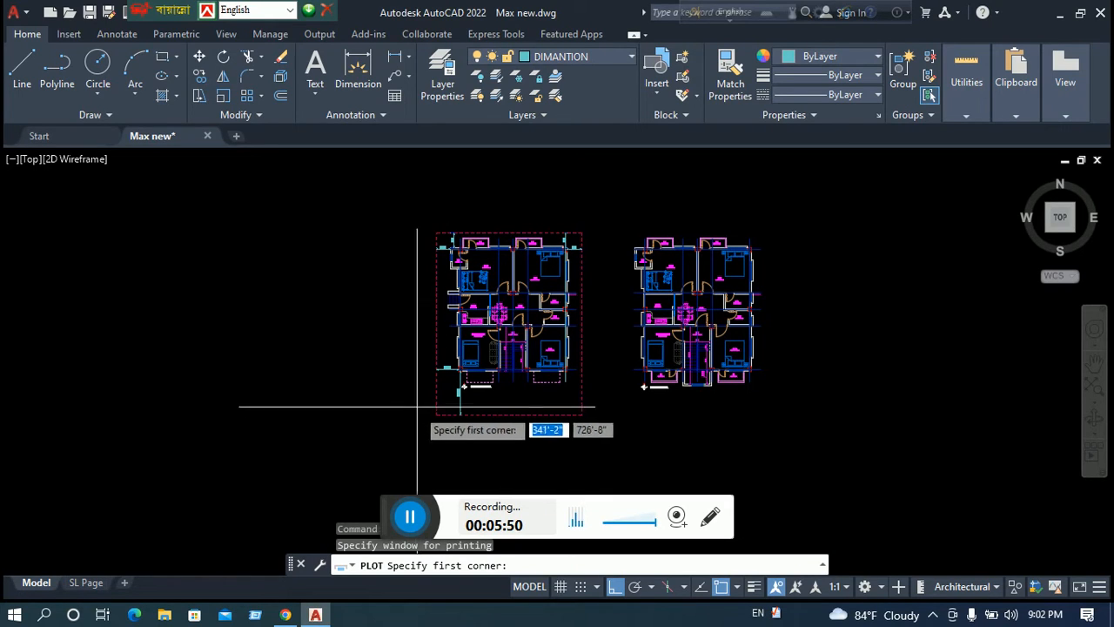
left_click(429, 224)
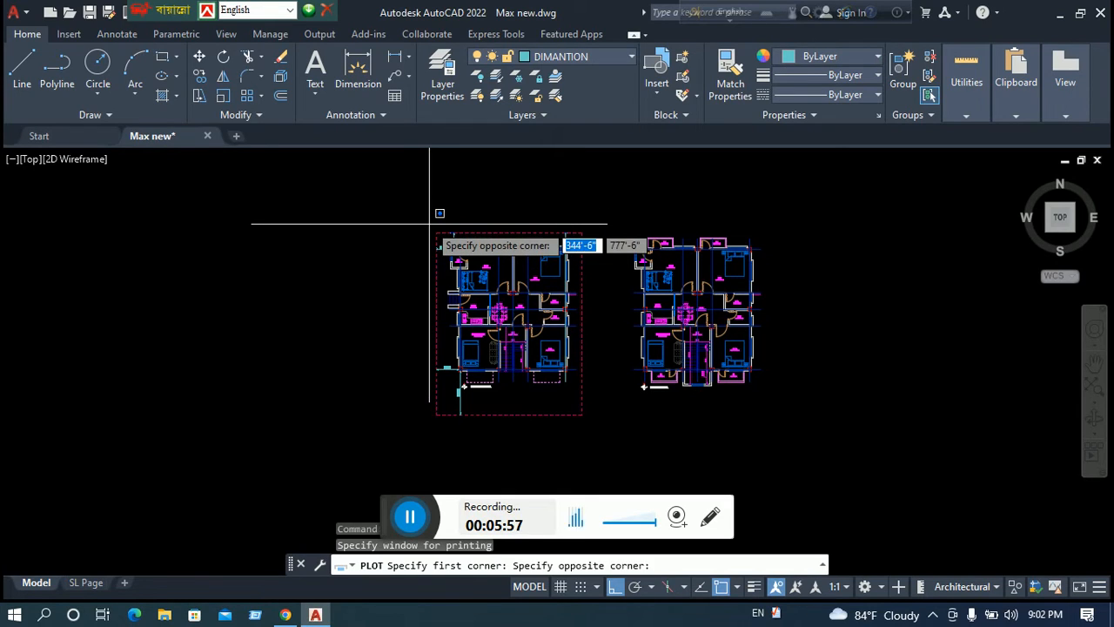
left_click(597, 433)
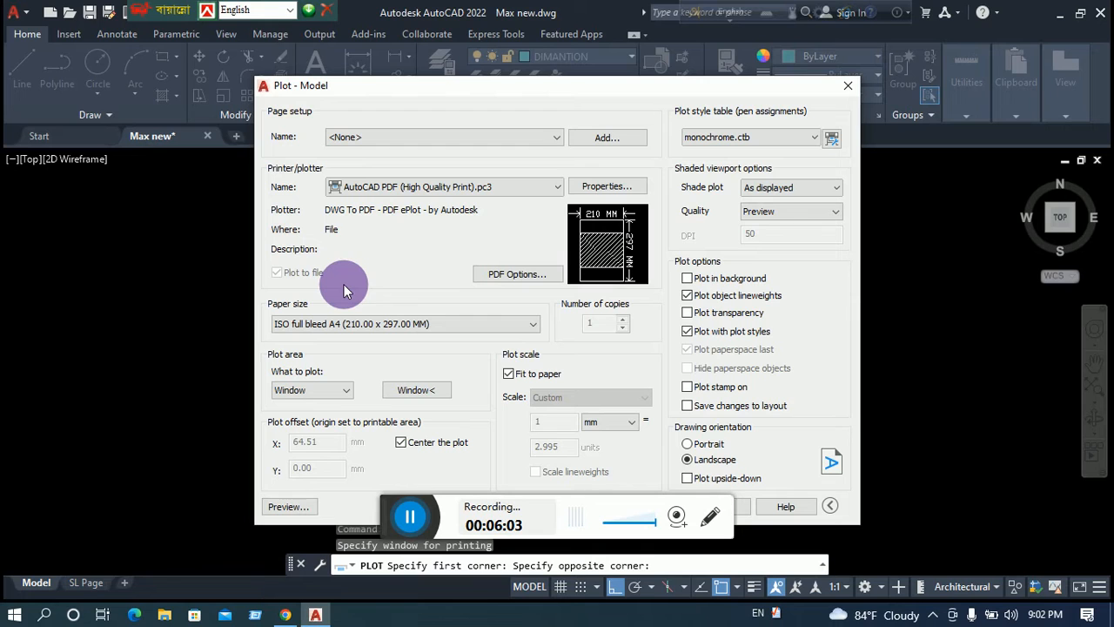
Preview the windowed plot of the floor plan, then exit back to the plot settings
left_click(283, 505)
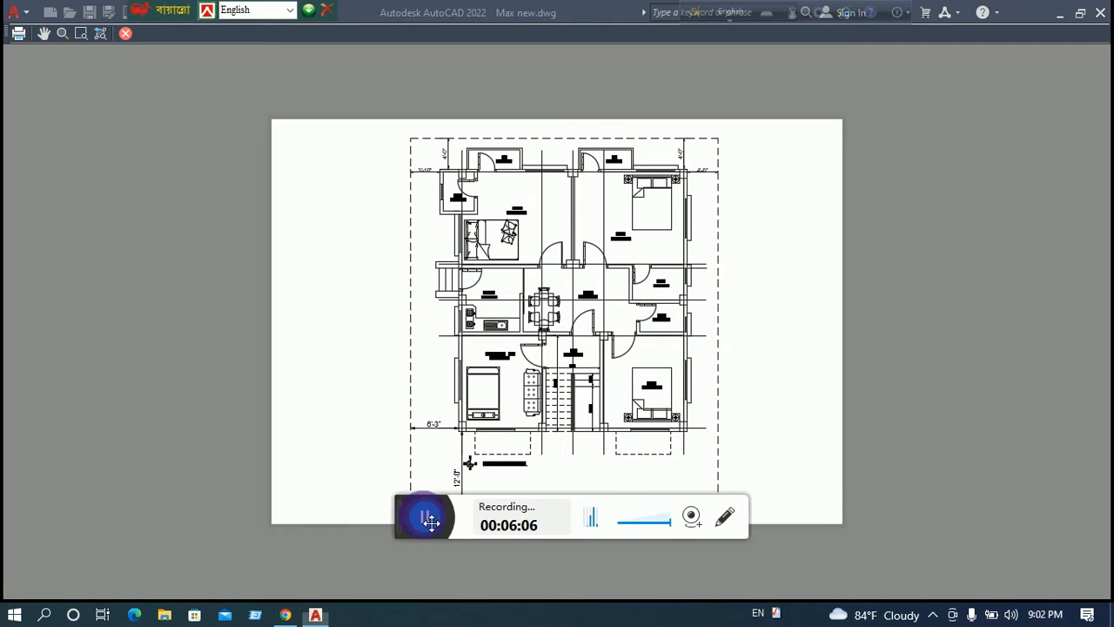
mouse_move(427, 515)
left_mouse_down()
mouse_move(960, 485)
mouse_move(1032, 504)
mouse_move(1065, 450)
mouse_move(1083, 446)
left_mouse_up()
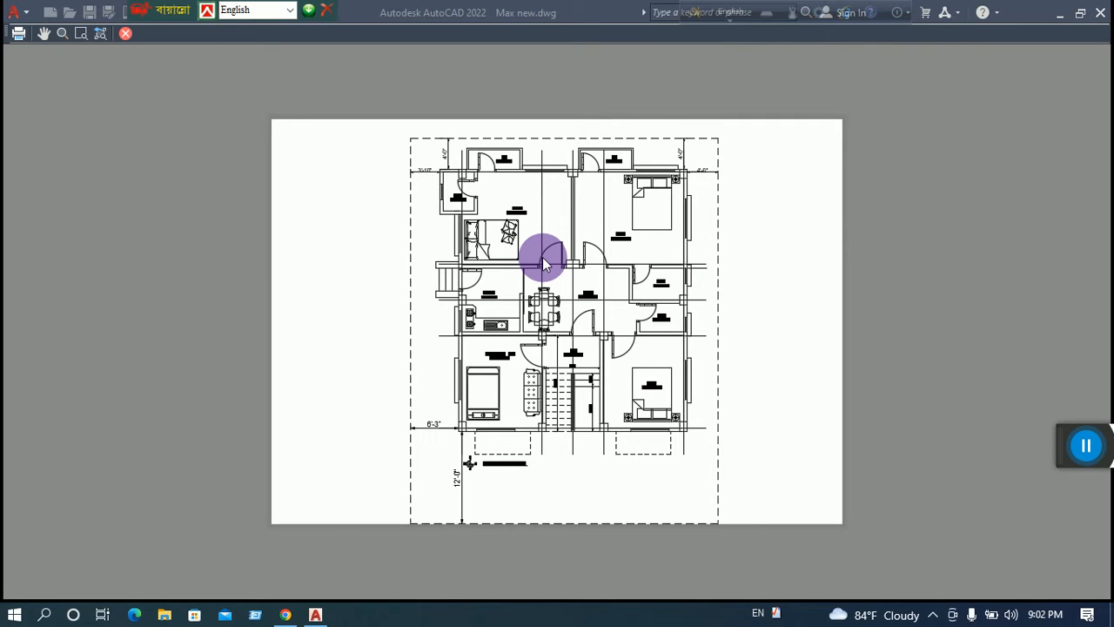
left_click(420, 267)
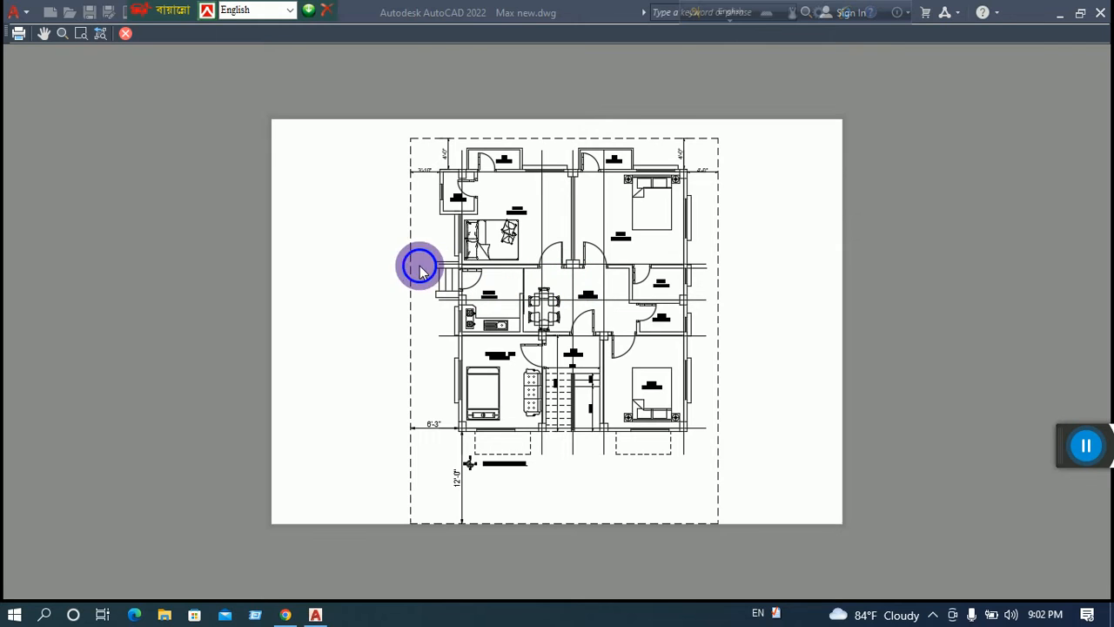
right_click(403, 250)
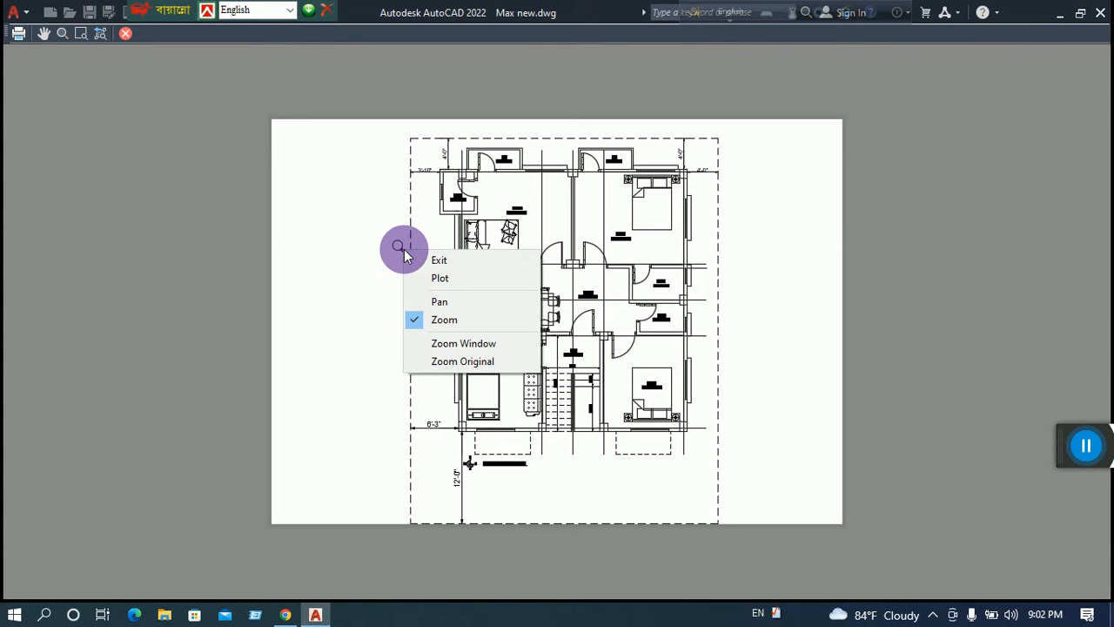
left_click(433, 259)
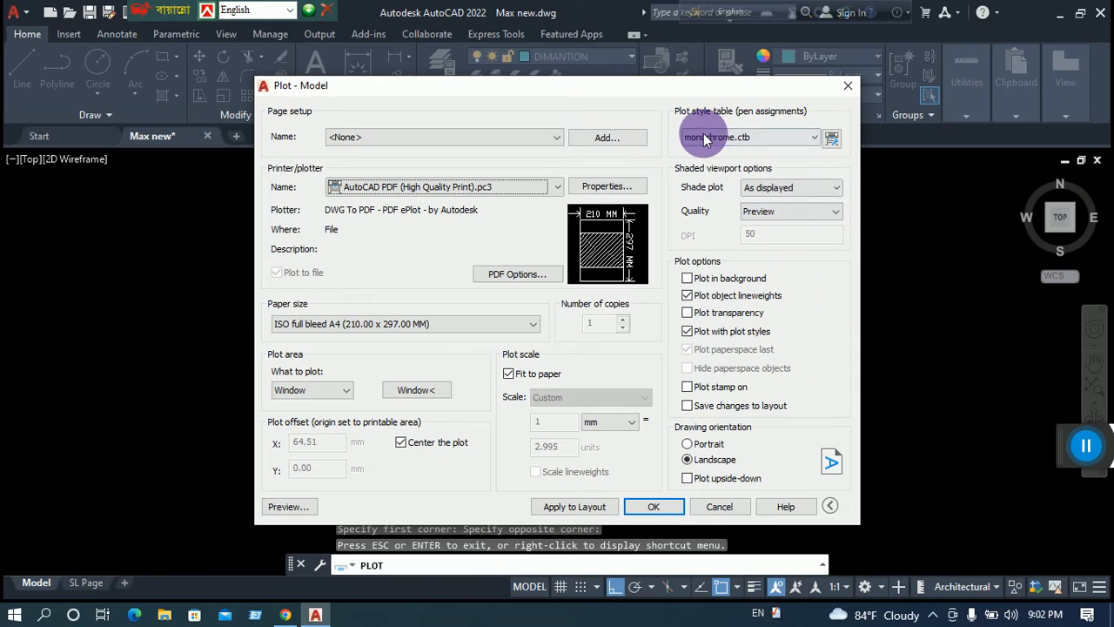
Set the plot style table to None and the drawing orientation to Portrait
left_click(781, 138)
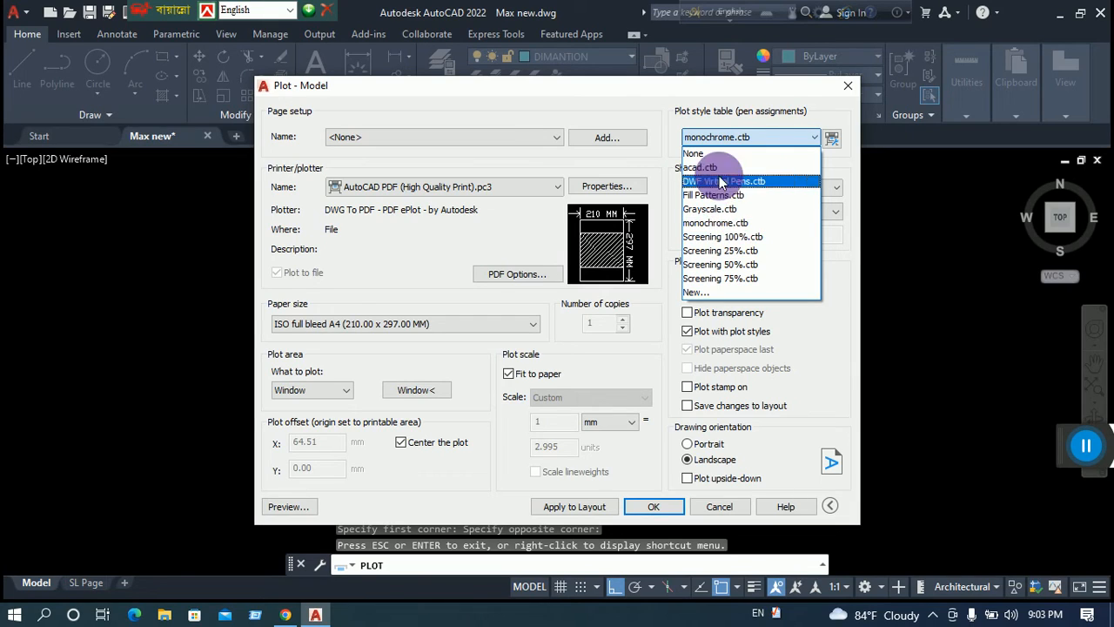
left_click(715, 153)
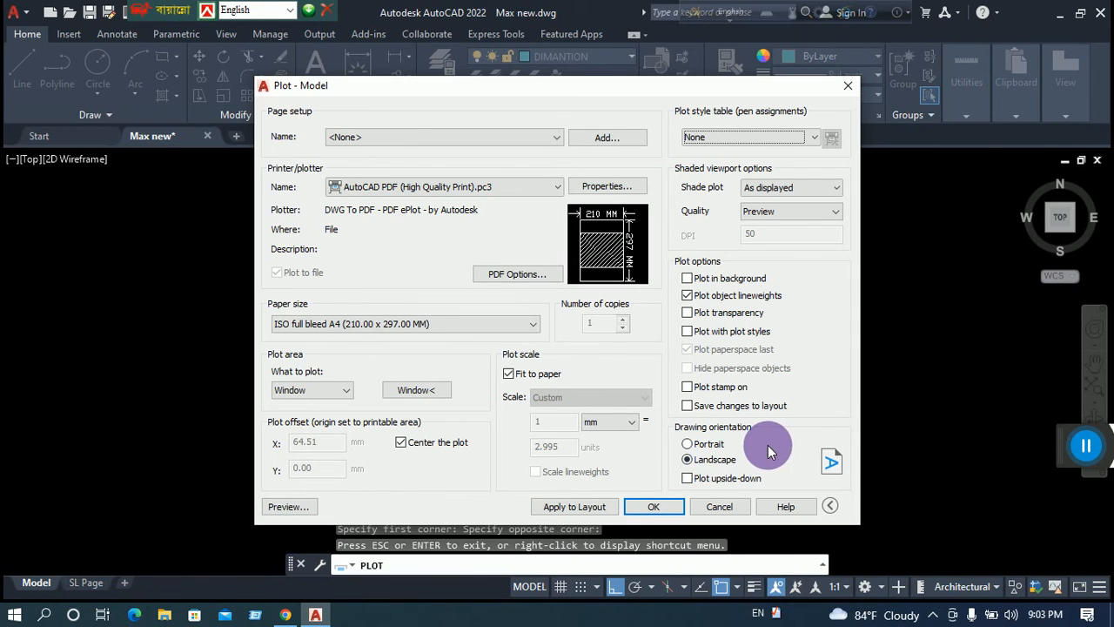
mouse_move(540, 91)
left_mouse_down()
mouse_move(809, 26)
mouse_move(753, 191)
mouse_move(732, 106)
mouse_move(864, 97)
left_mouse_up()
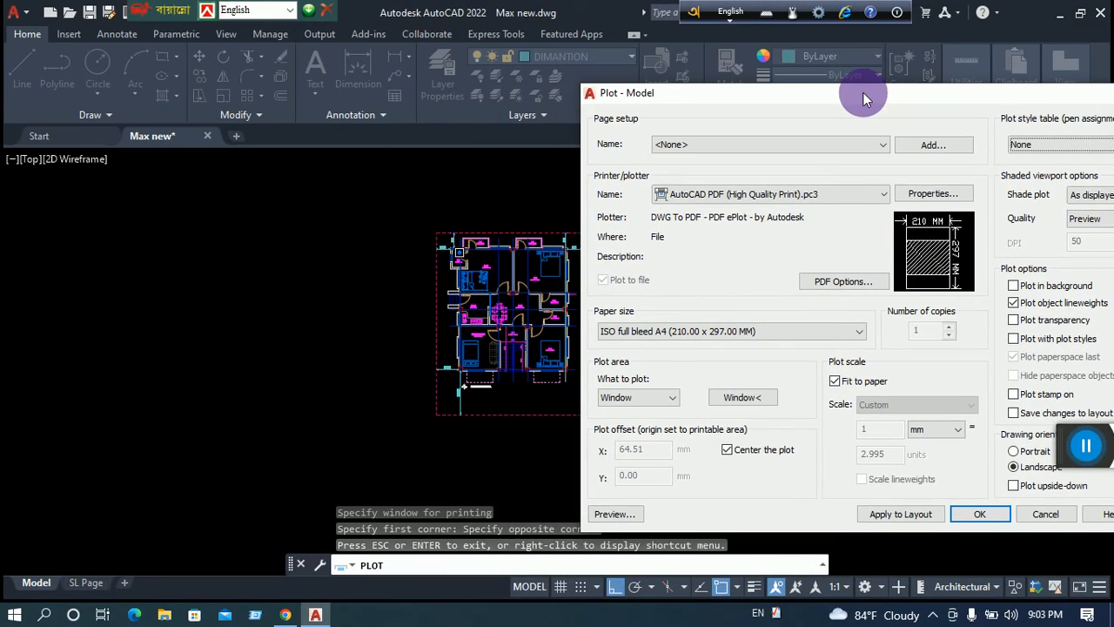
left_click(1014, 452)
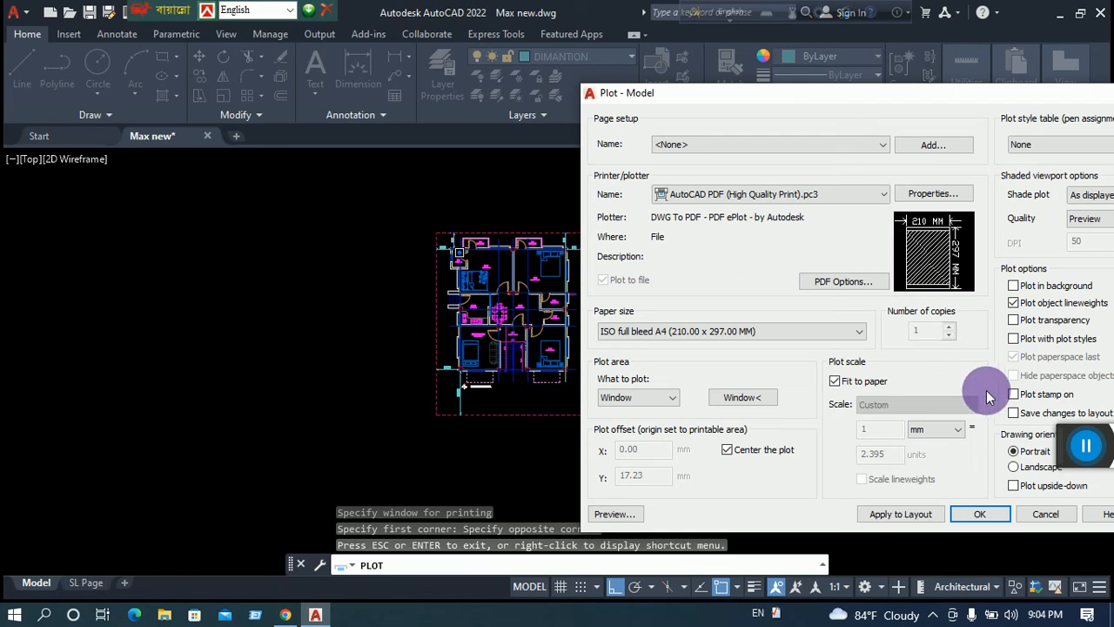
left_click_drag(830, 96, 505, 33)
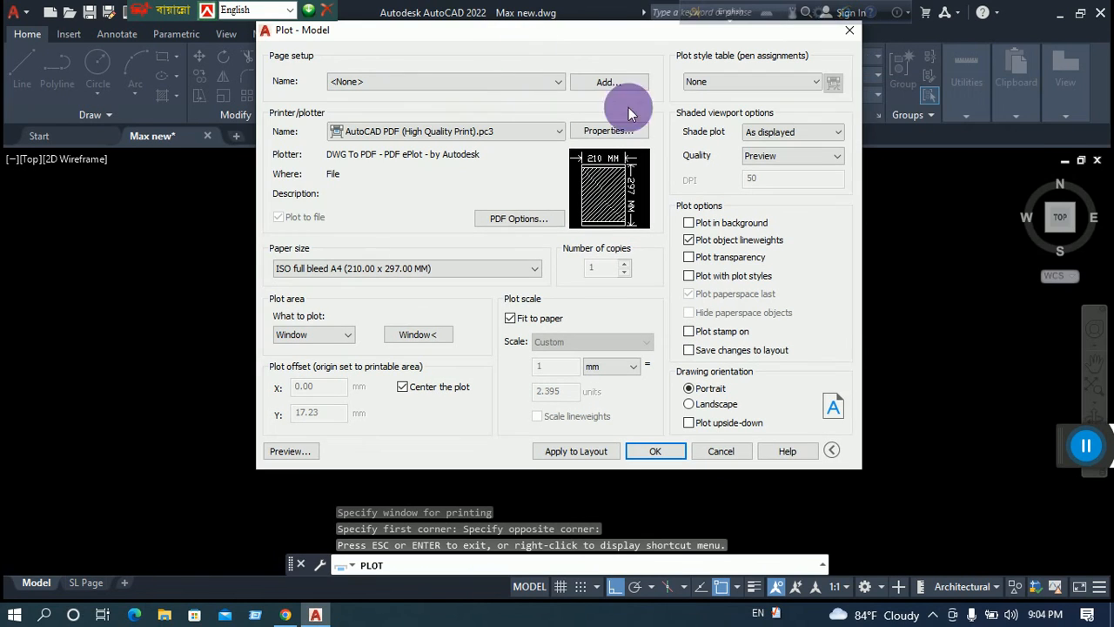
Plot the sheet to a PDF file named 123 on the Desktop
left_click(671, 452)
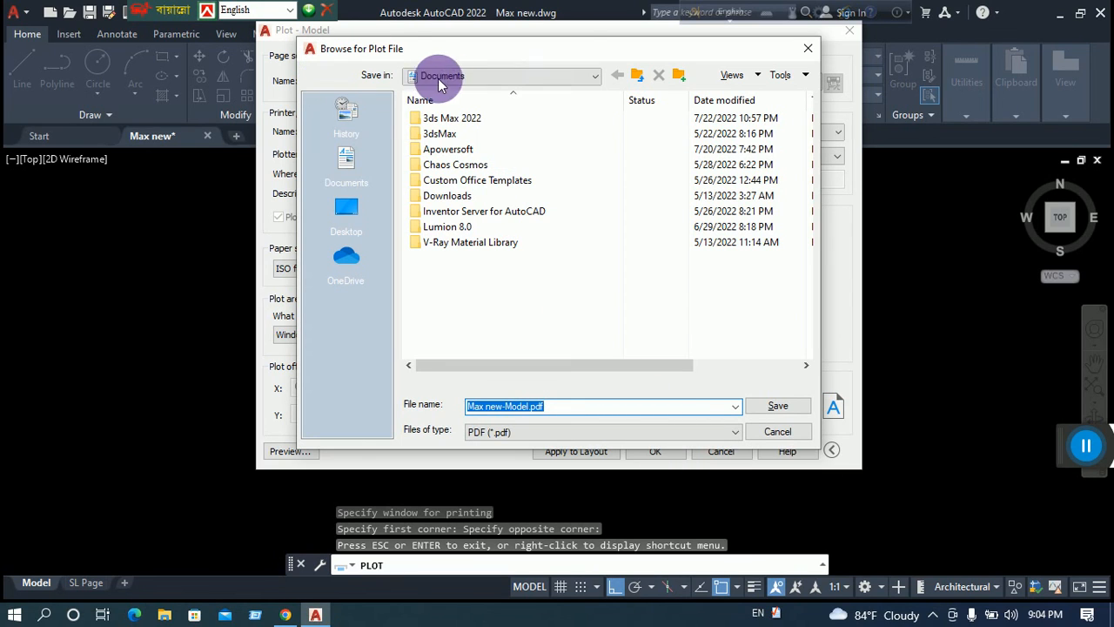
left_click(480, 76)
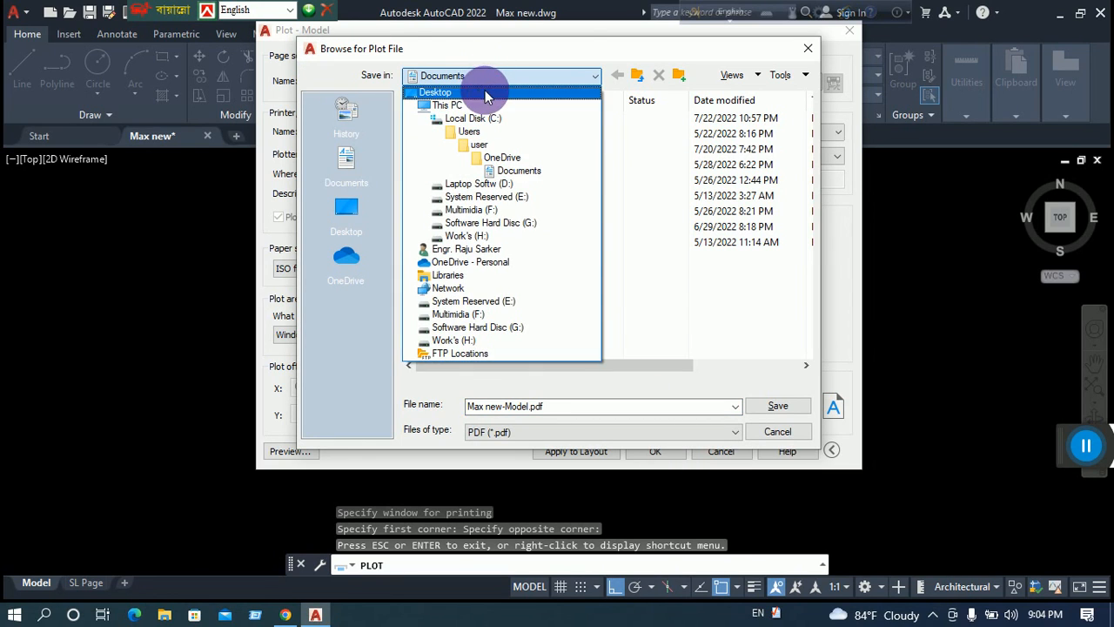
left_click(484, 91)
left_click(593, 416)
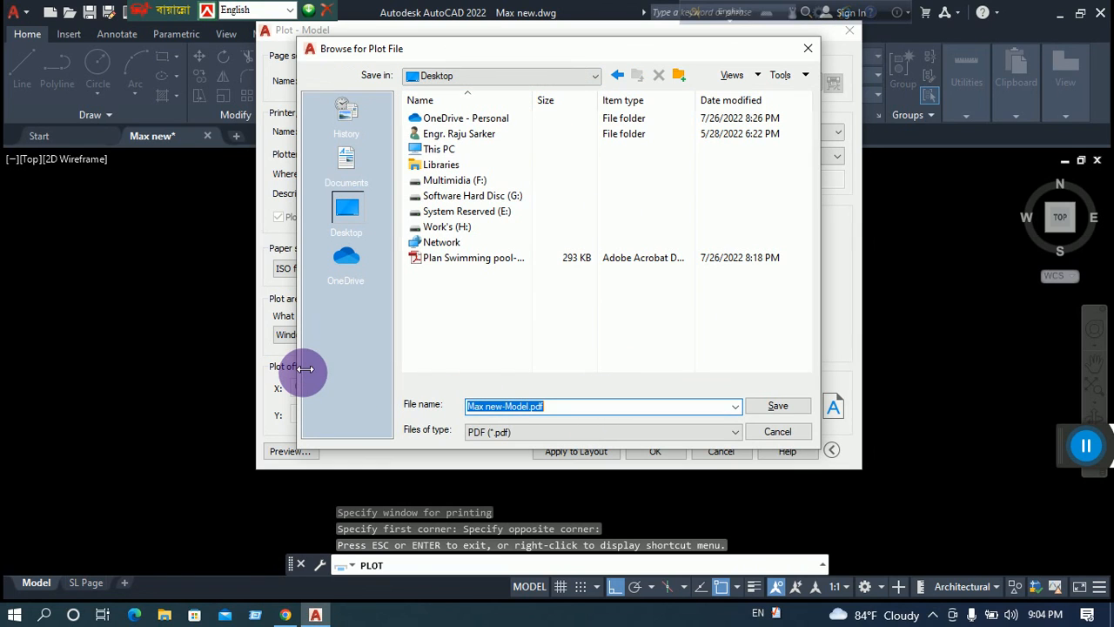
type("123")
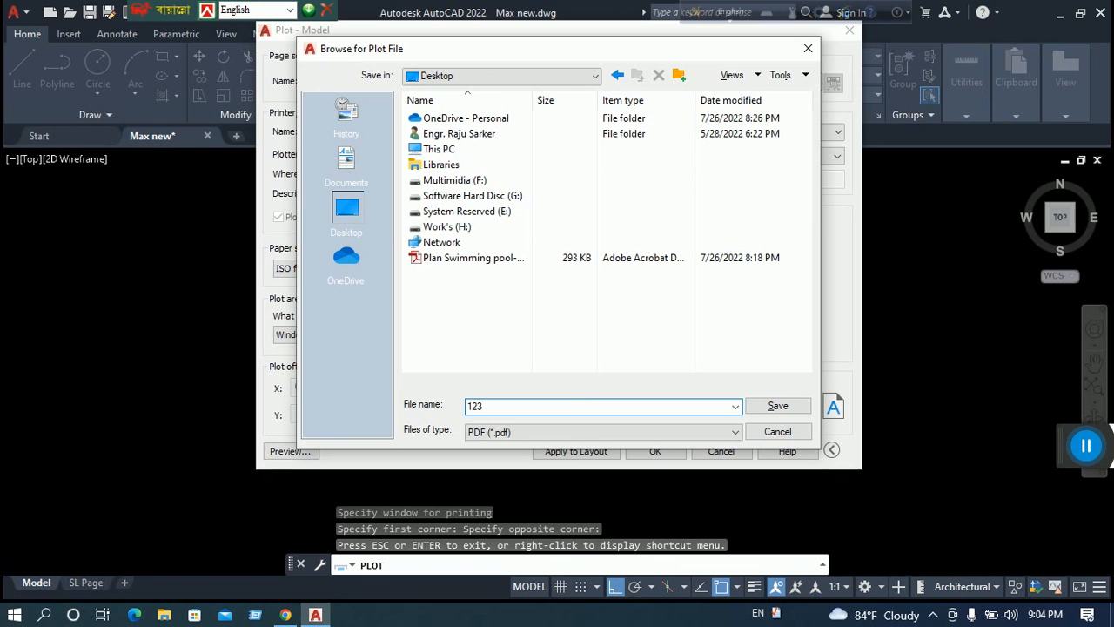
left_click(779, 407)
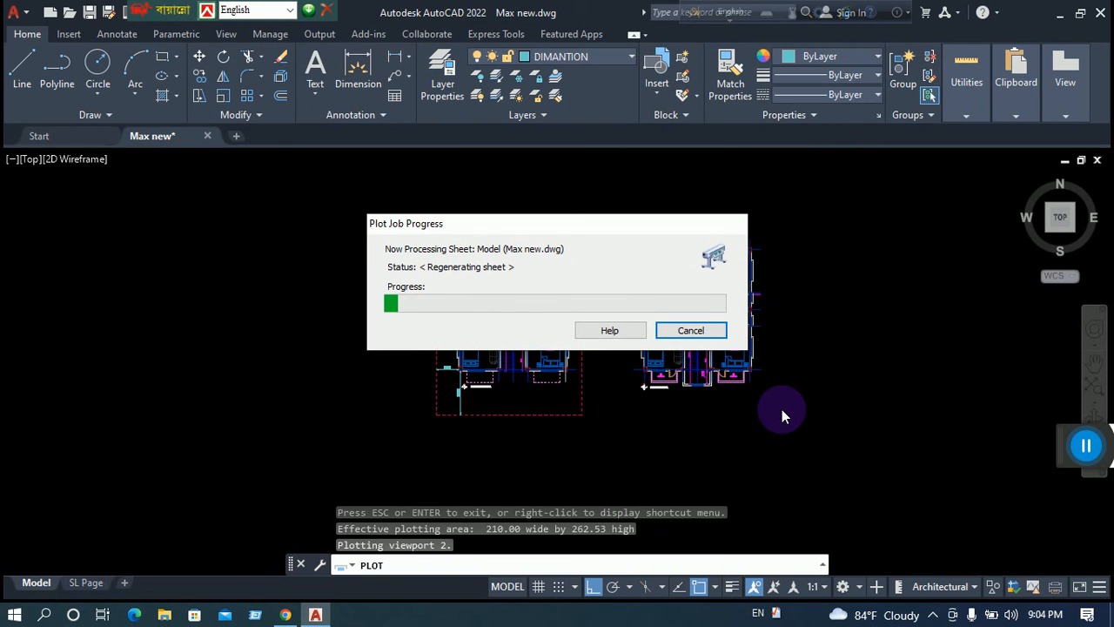